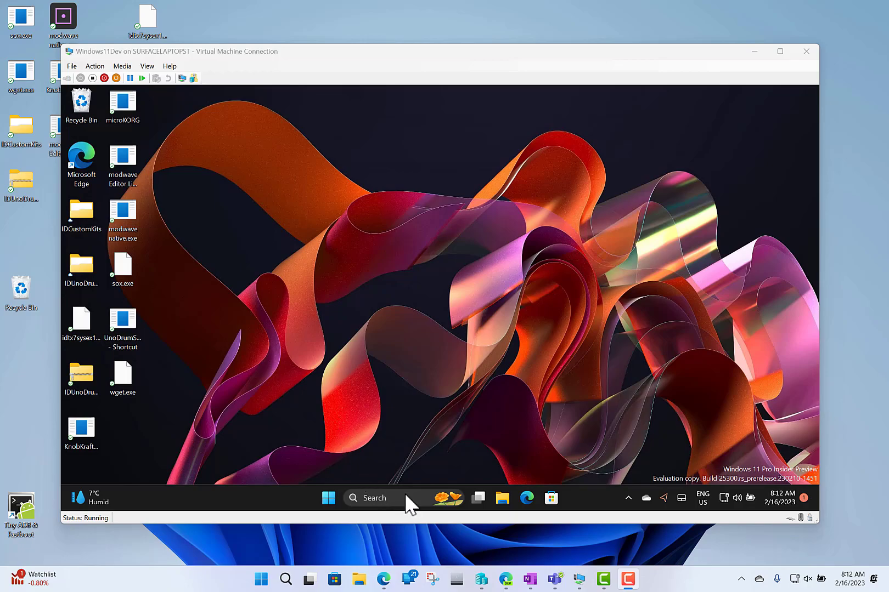
Open the Start menu and close it, twice.
click(329, 498)
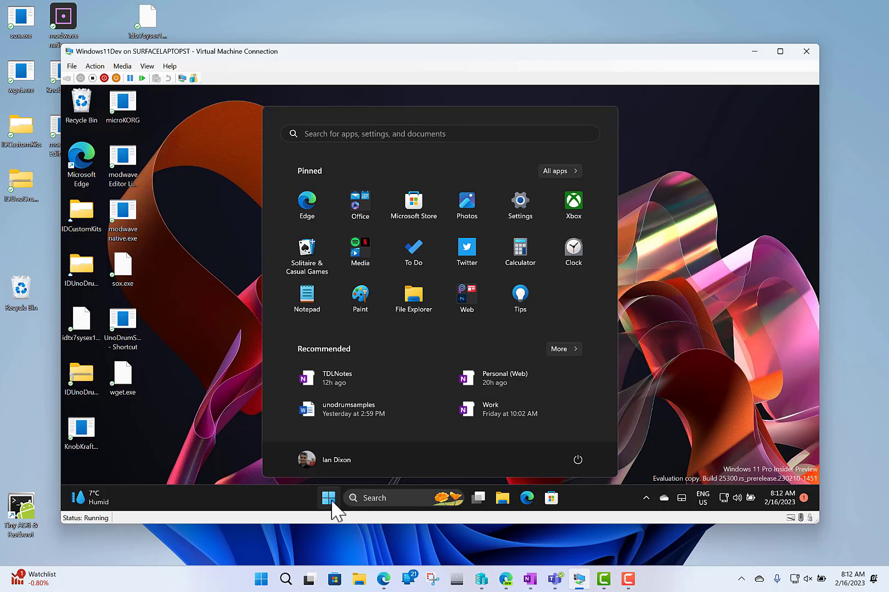
click(724, 338)
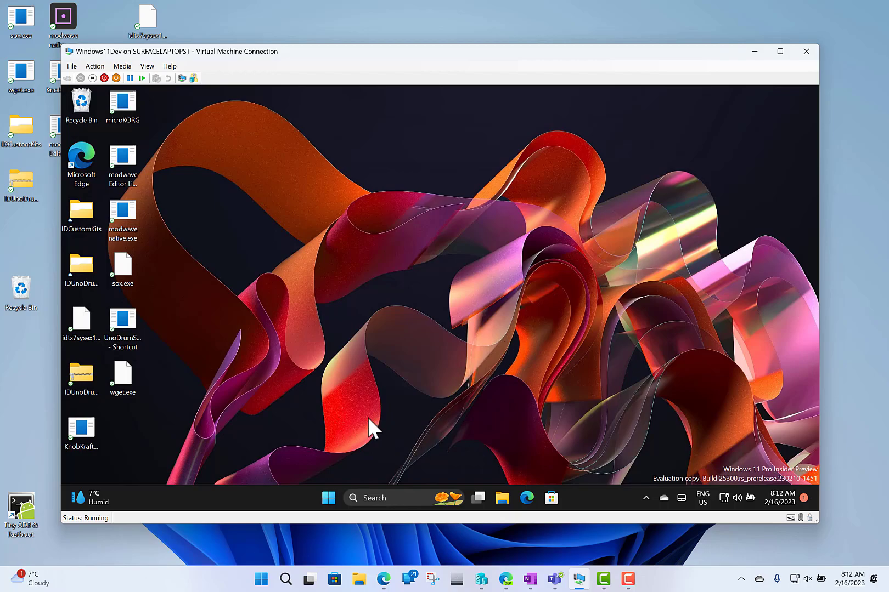
click(330, 498)
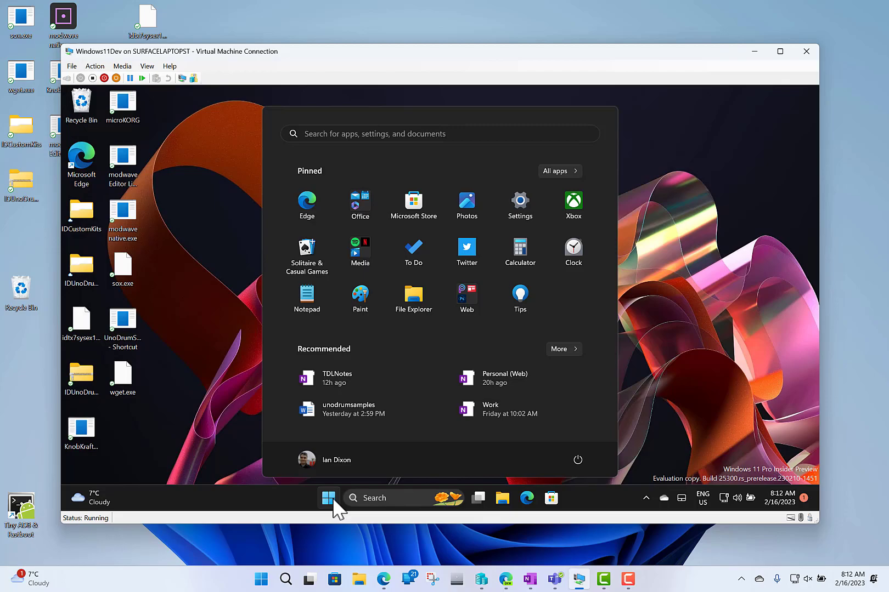
click(698, 405)
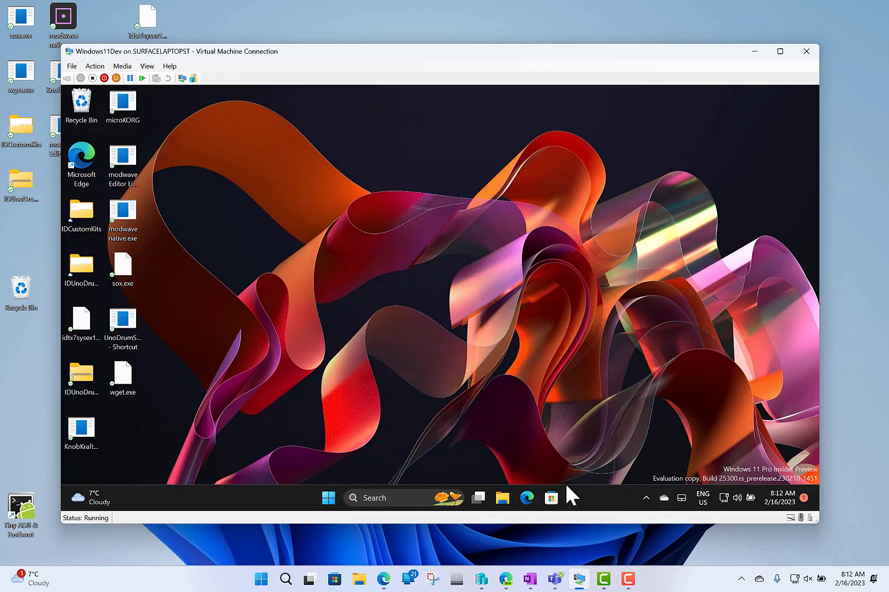
Launch File Explorer at Home and drag it up to reveal Snap layouts, dropping it unsnapped.
click(502, 498)
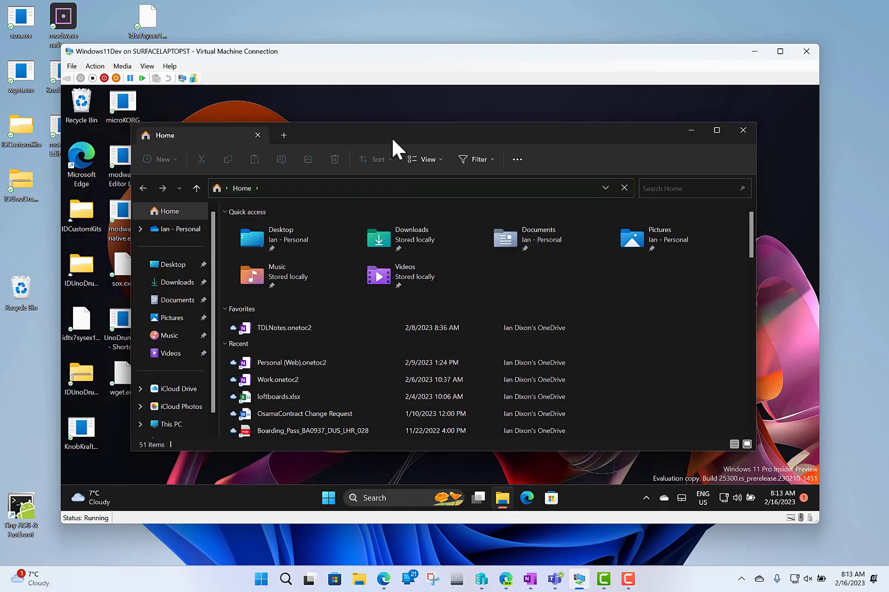
drag(387, 136, 345, 122)
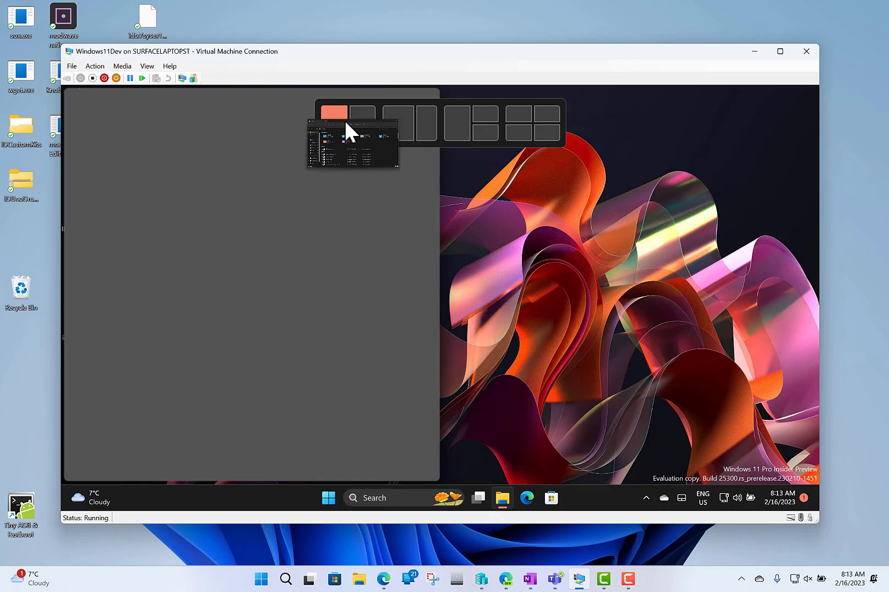
drag(345, 120, 386, 188)
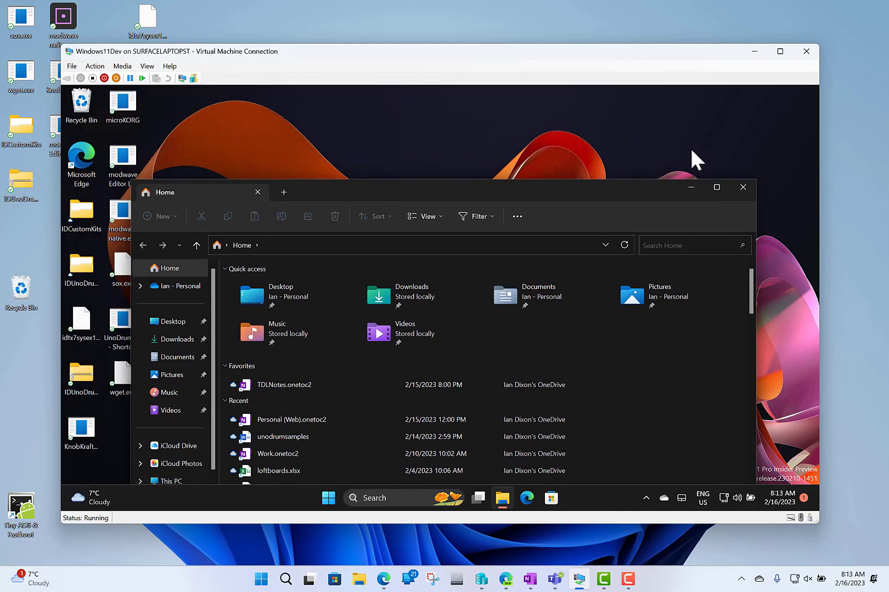
mouse_move(711, 187)
Open Settings > Apps > Startup and scroll through the startup apps and their On/Off states.
key(super)
click(521, 208)
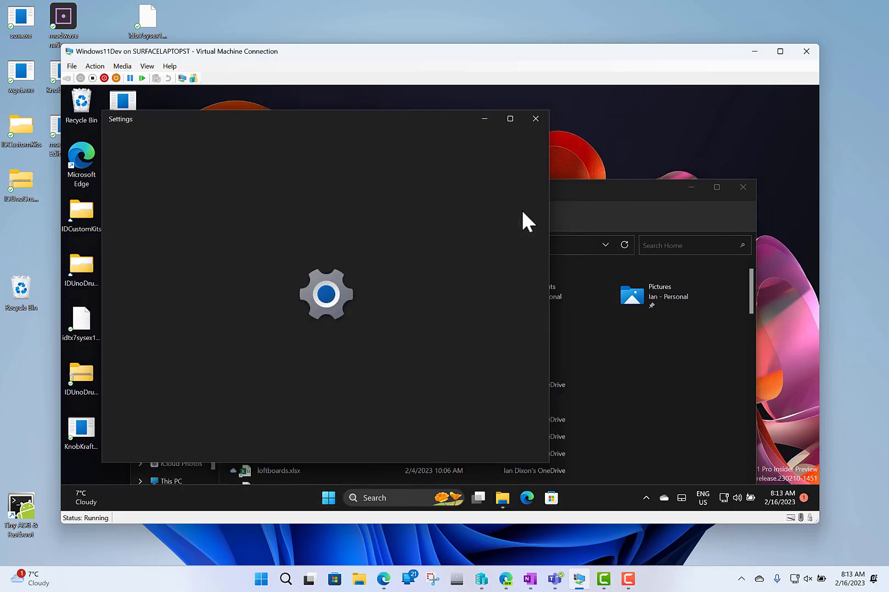
click(359, 444)
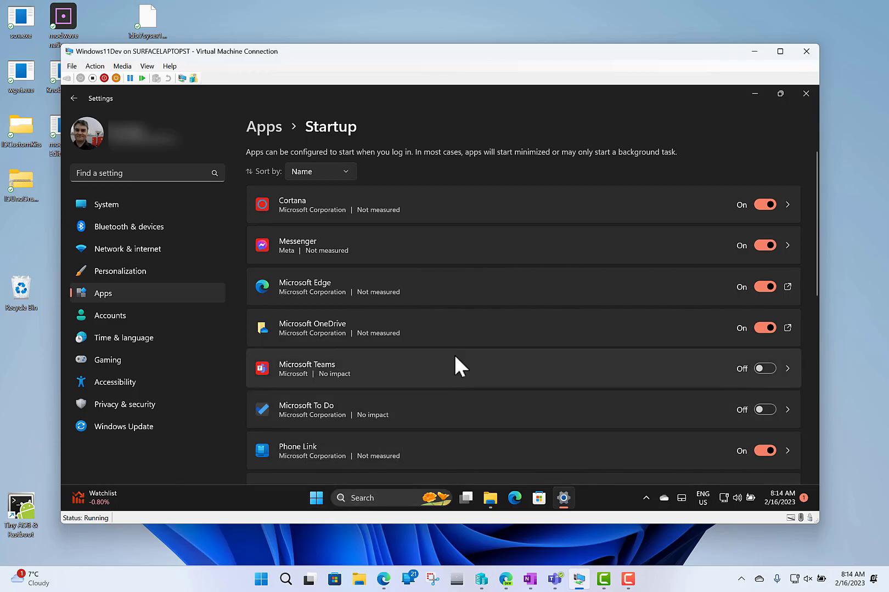
scroll(454, 355, down, 3)
scroll(454, 355, down, 1)
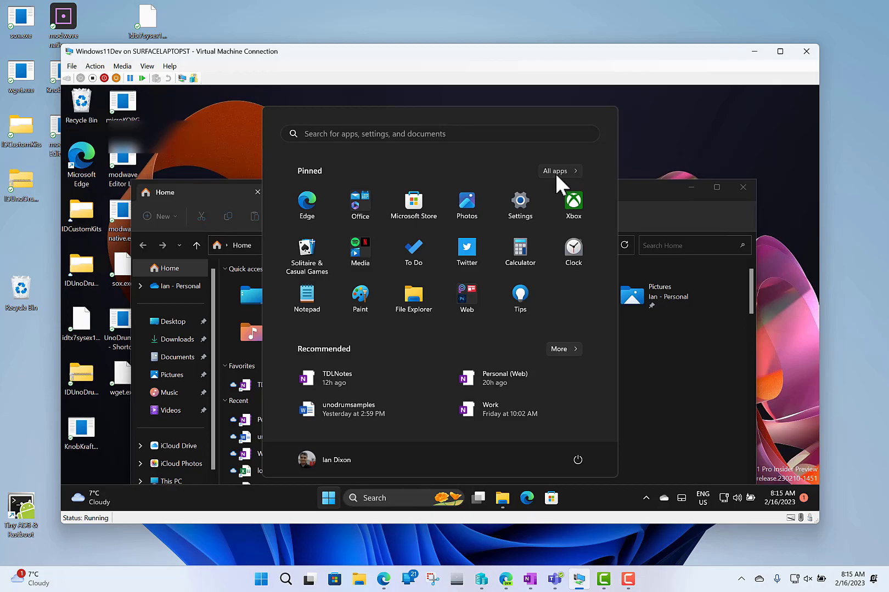
Uninstall PC Health Check from Start's All apps list, bringing up the Installed apps page.
click(555, 172)
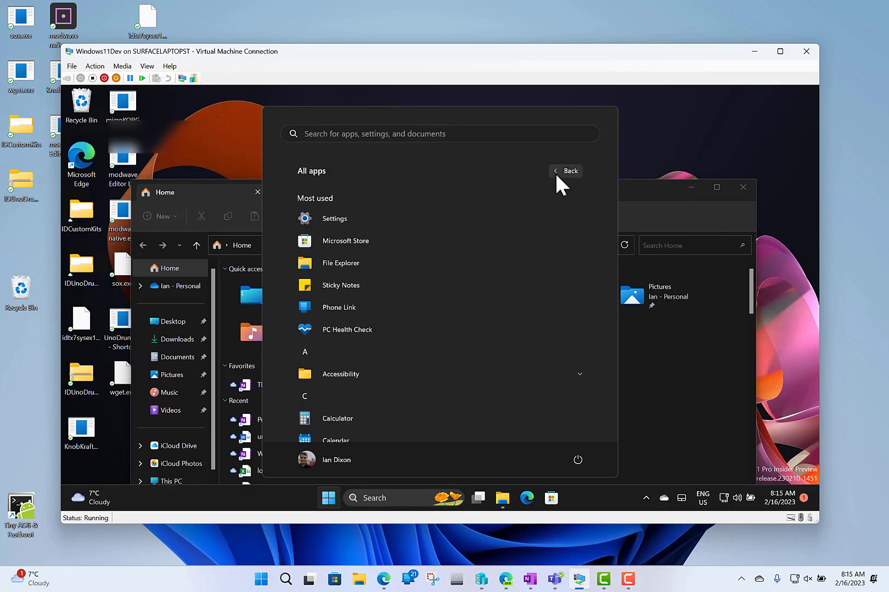
right_click(349, 330)
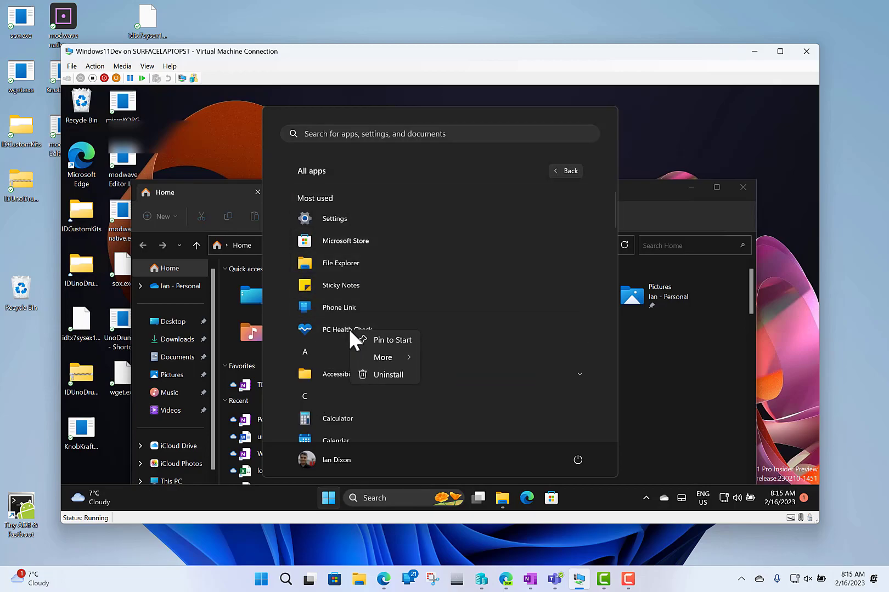
click(368, 377)
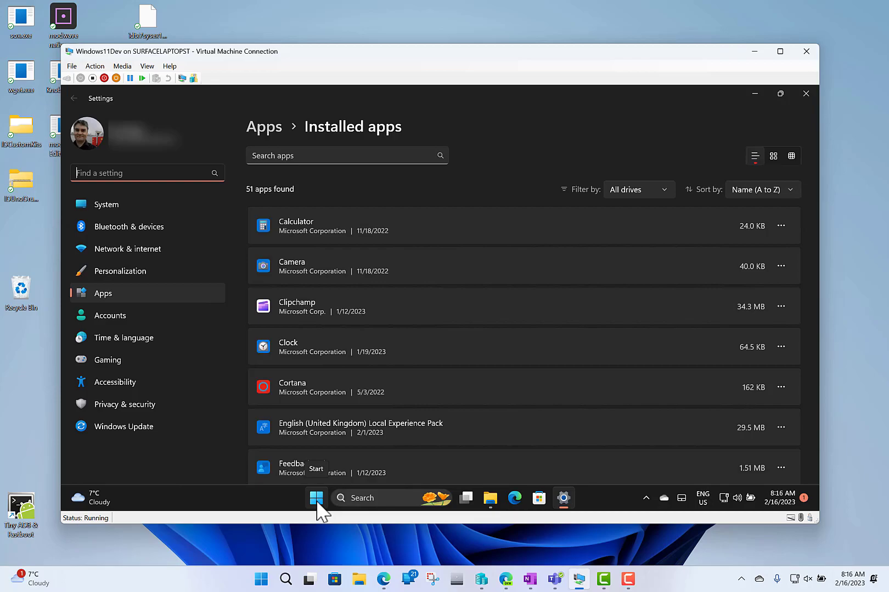
Bring up the Widgets board from the weather button and view the Add Widgets list, then close it.
mouse_move(99, 507)
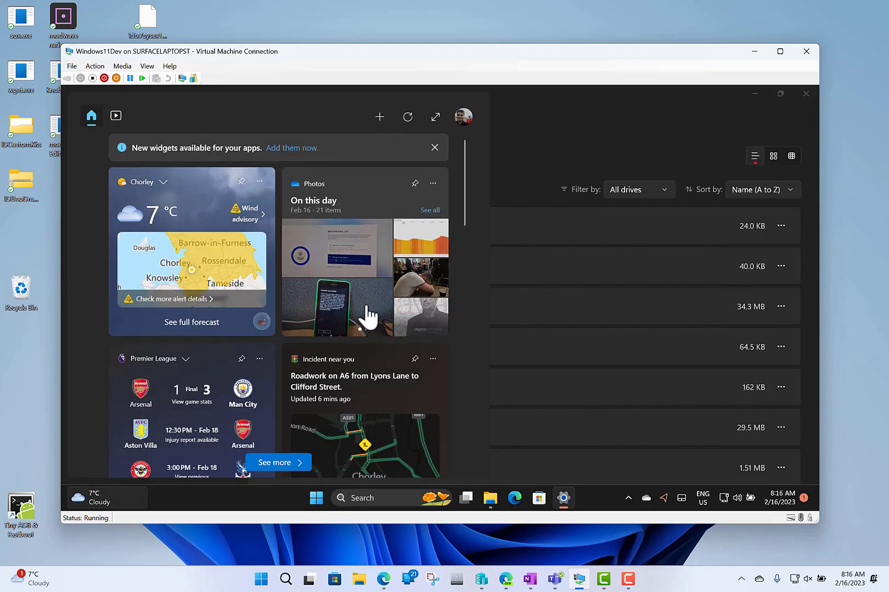
click(378, 118)
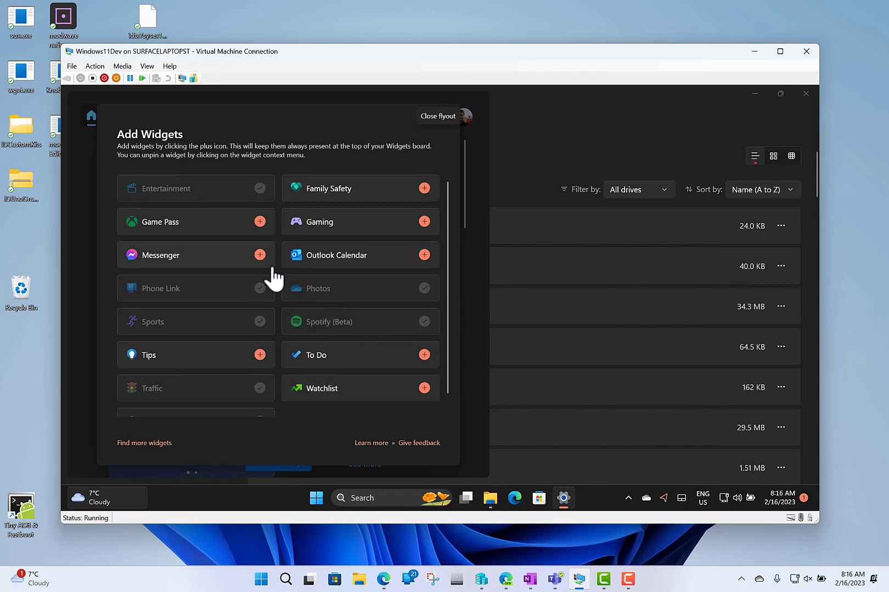
click(528, 151)
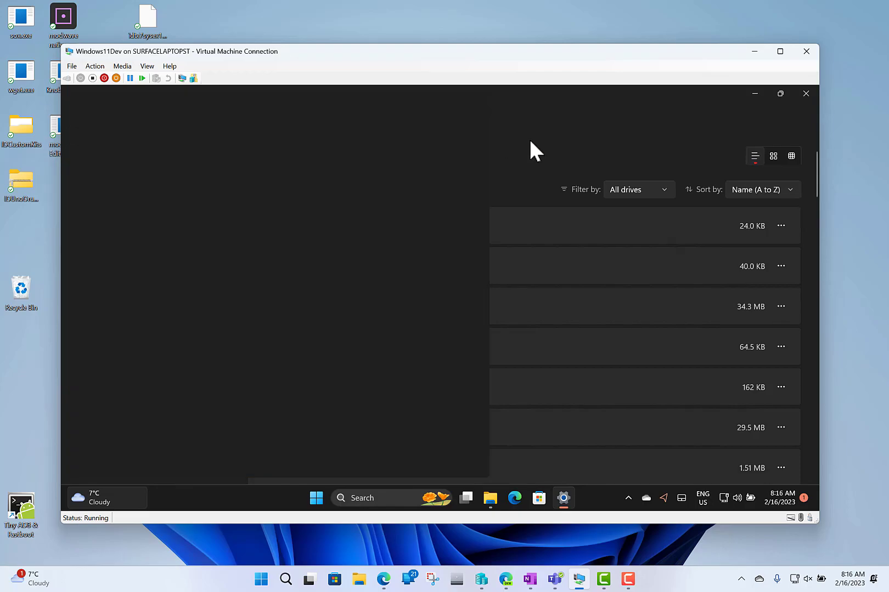
Reopen the Widgets board and scroll down through weather, Photos, traffic and news widgets.
click(87, 502)
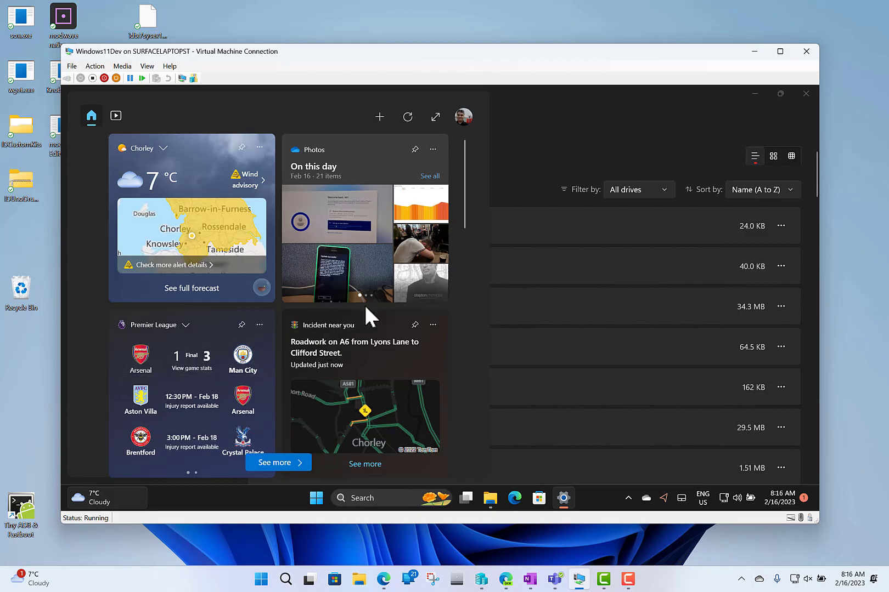
scroll(363, 305, down, 5)
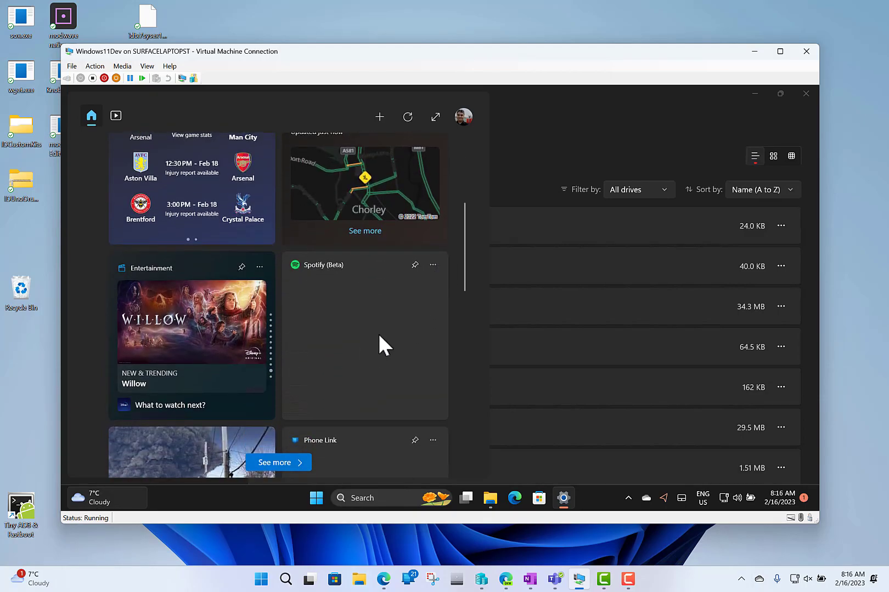
scroll(378, 335, down, 4)
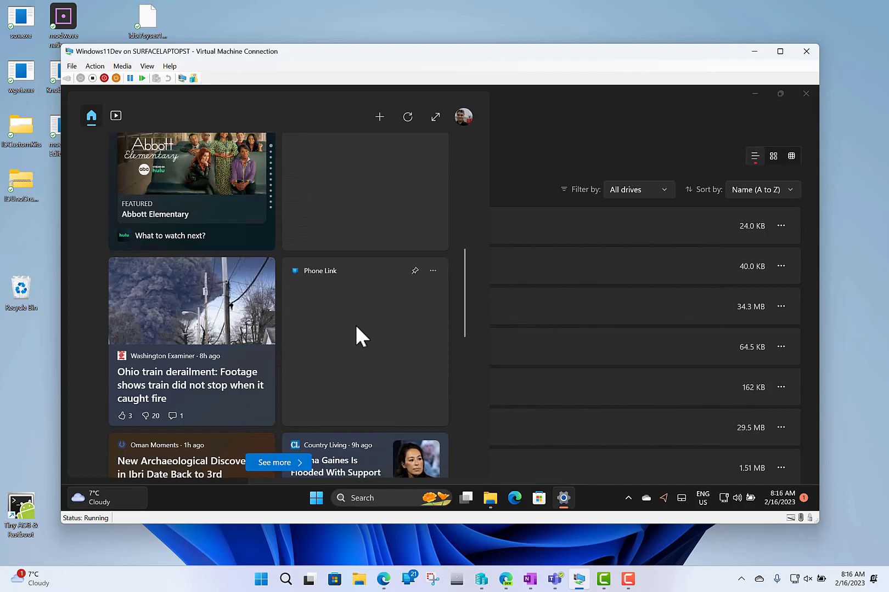
Go from Add Widgets to Microsoft Store's 'Find your next widget' collection via Find more widgets.
click(378, 118)
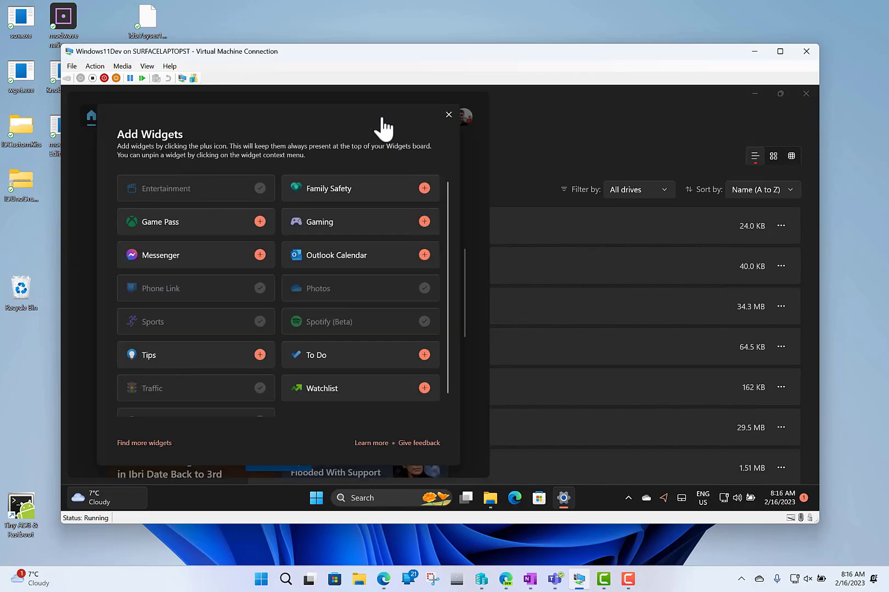
click(164, 445)
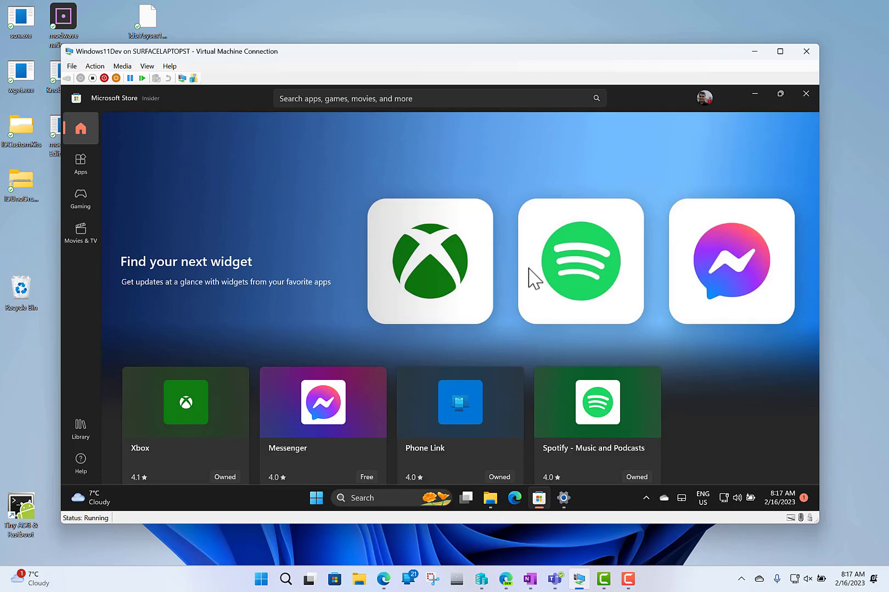
Under Default apps > Screen Snipping, replace Microsoft WinRT Storage API with Screen Snipping for MS-SCREENCLIP.
click(379, 498)
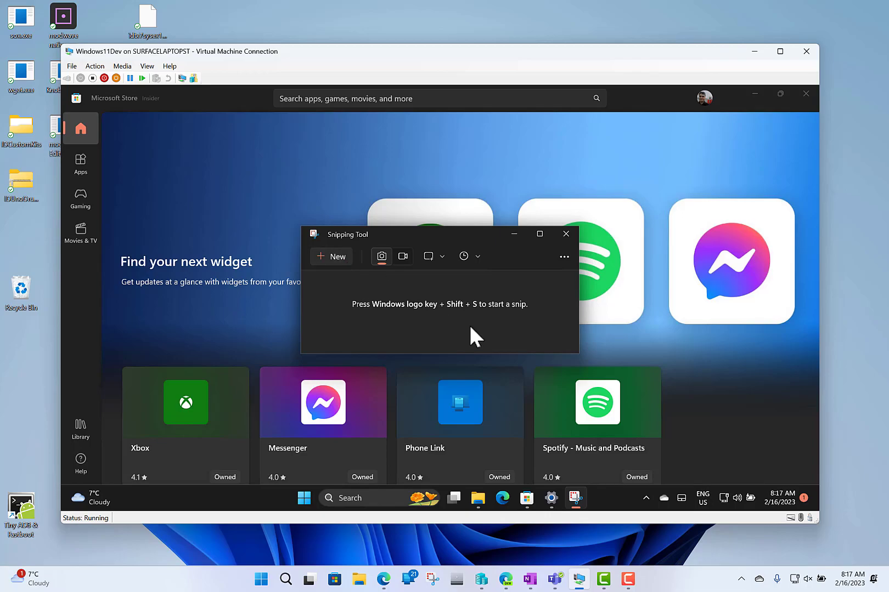
click(551, 499)
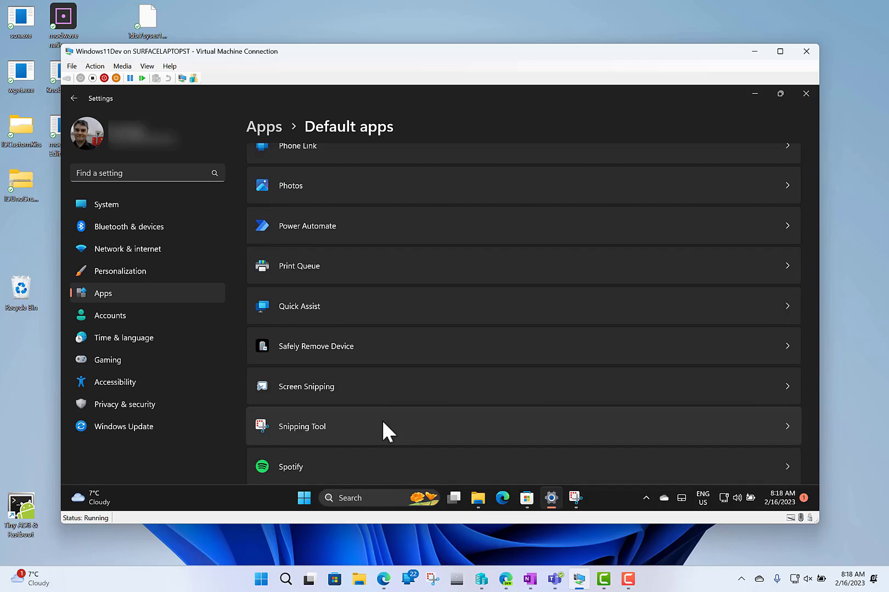
click(399, 386)
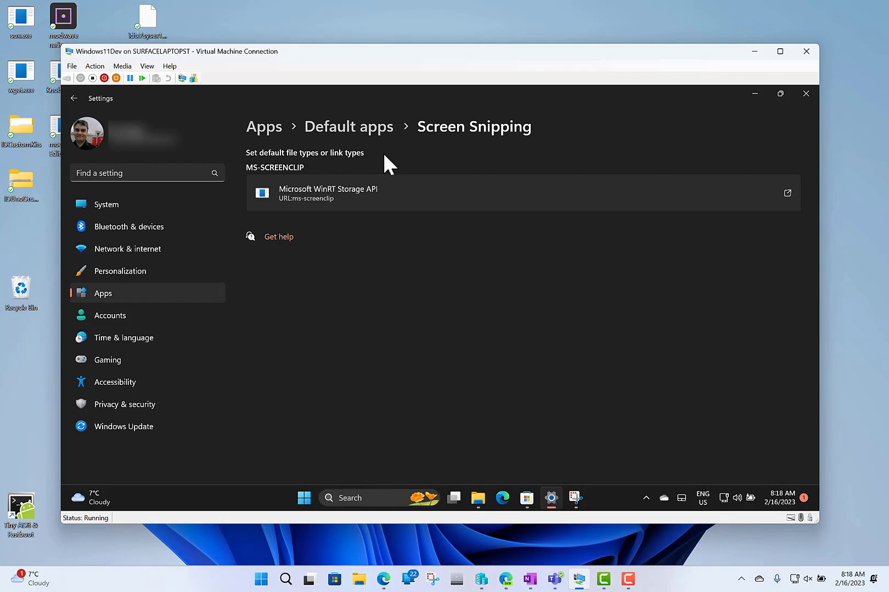
click(386, 191)
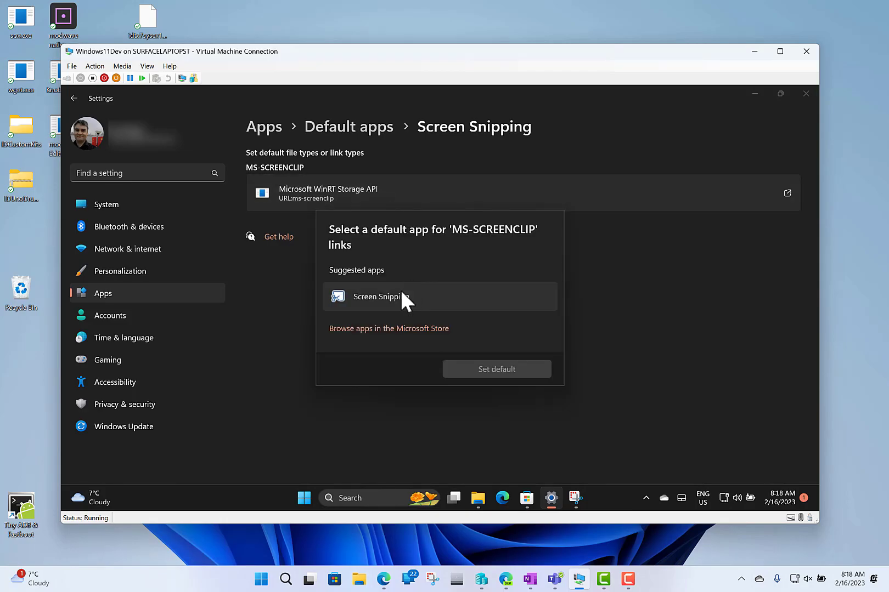
click(399, 294)
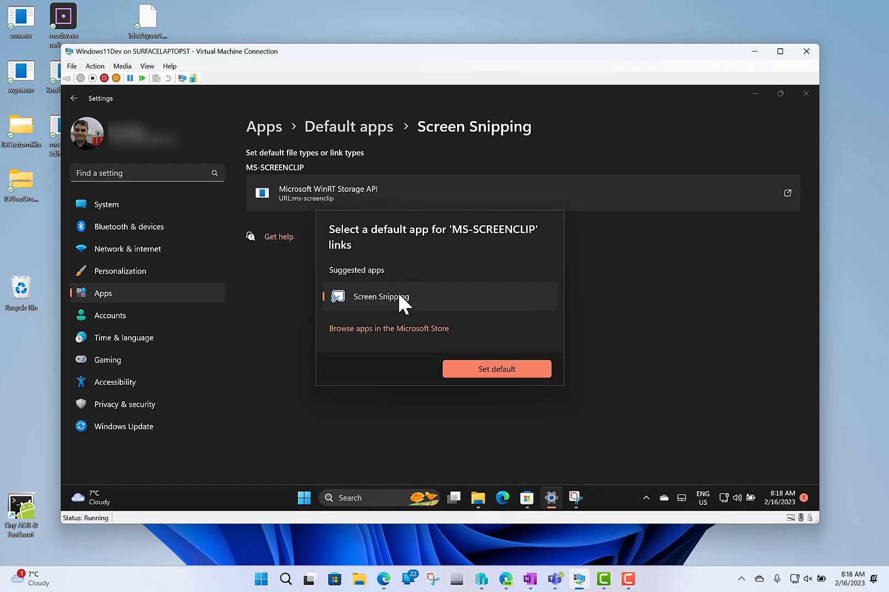
click(521, 368)
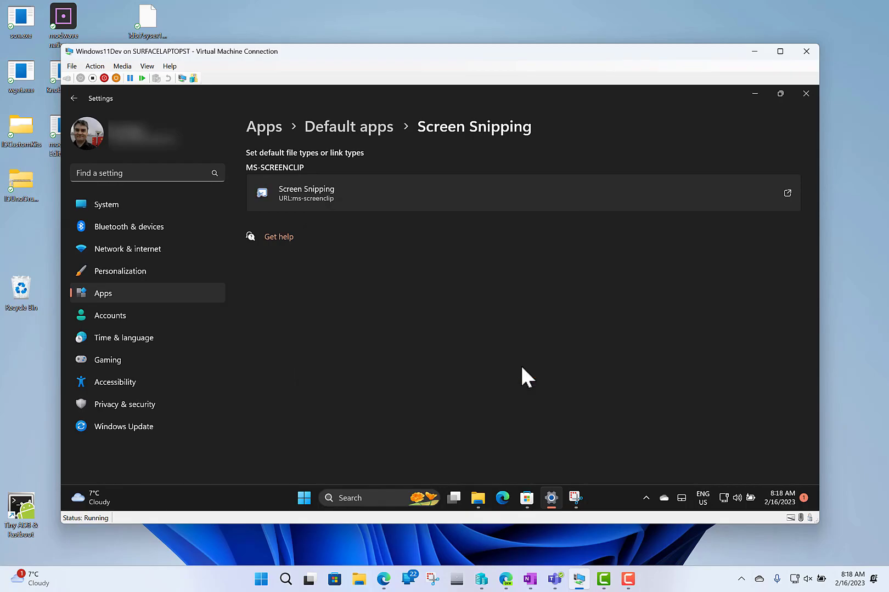
click(573, 499)
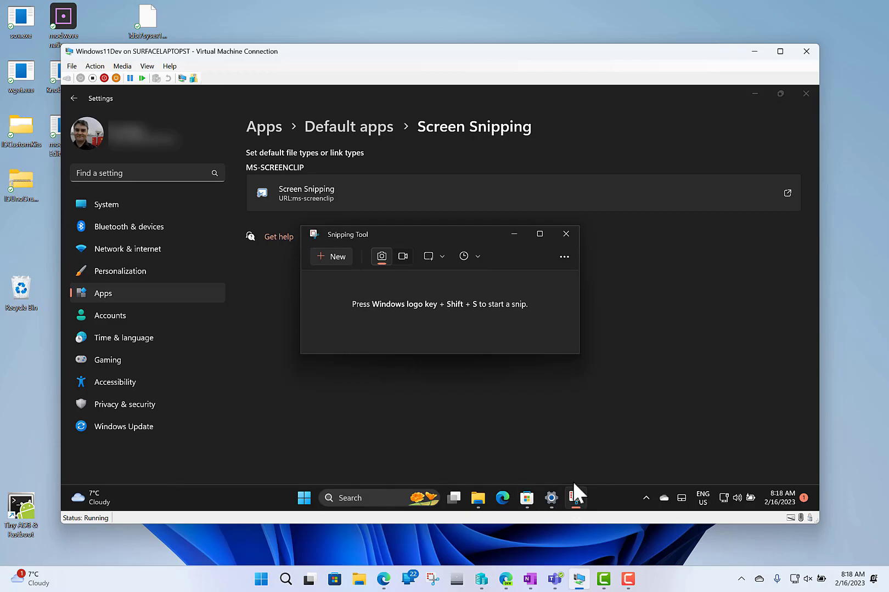
click(324, 258)
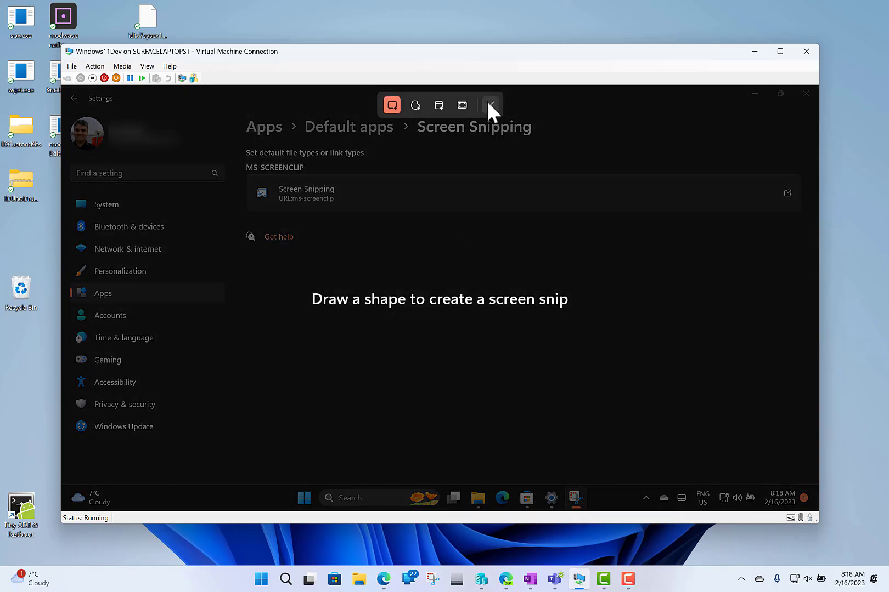
click(489, 106)
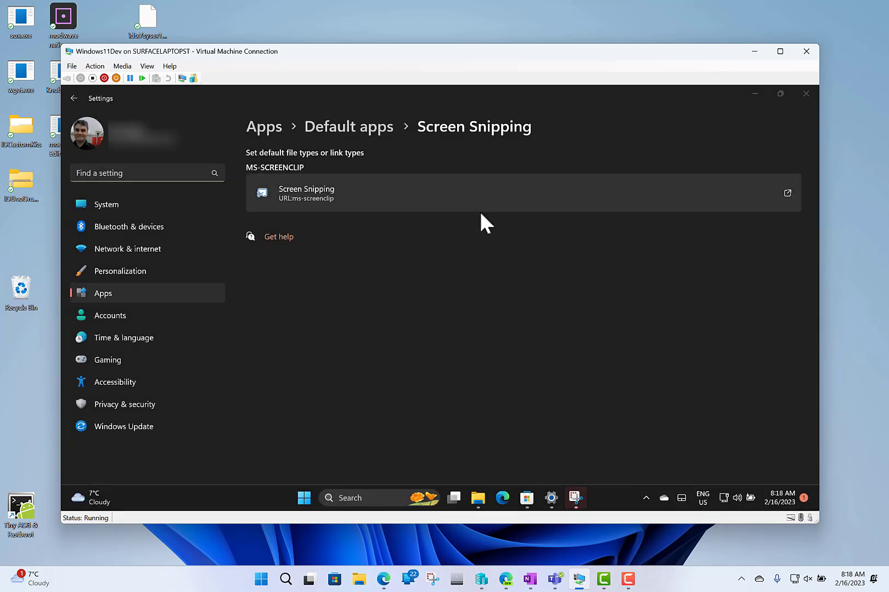